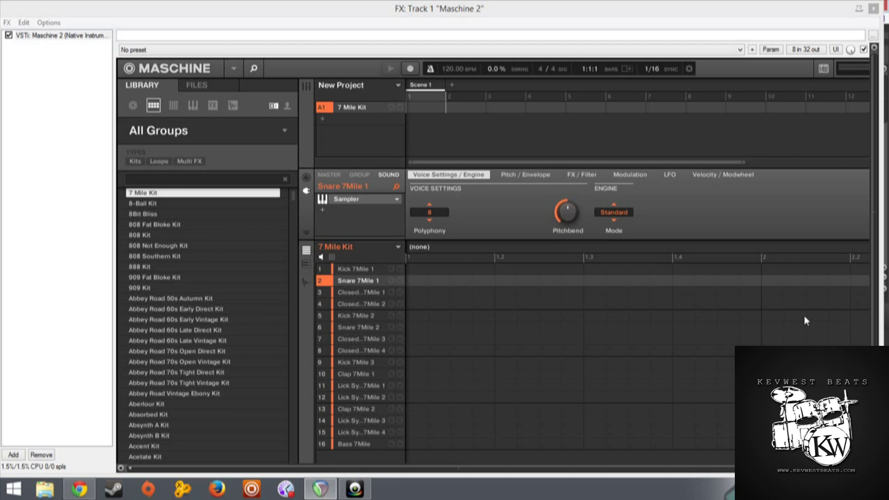
Restore the maximized Maschine 2 FX window so the REAPER tracks show behind it.
double_click(458, 9)
Move the Maschine 2 FX window up to the top of the screen.
drag(476, 66, 557, 249)
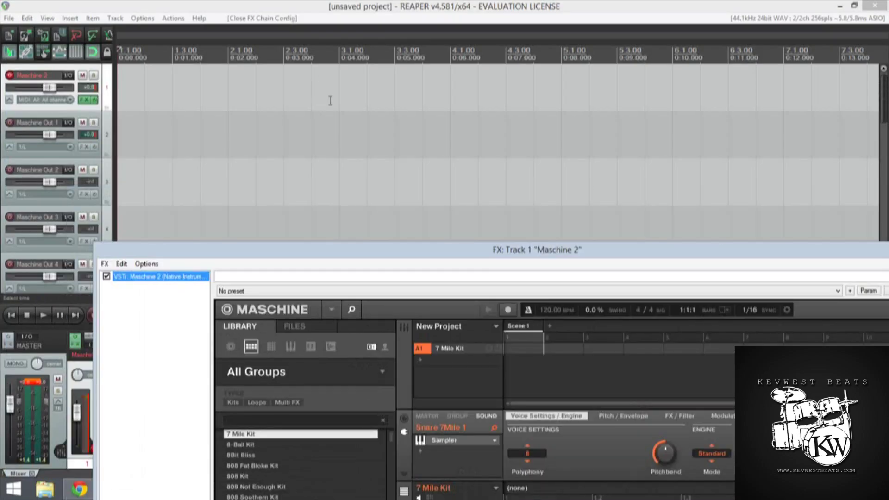
drag(385, 244, 311, 177)
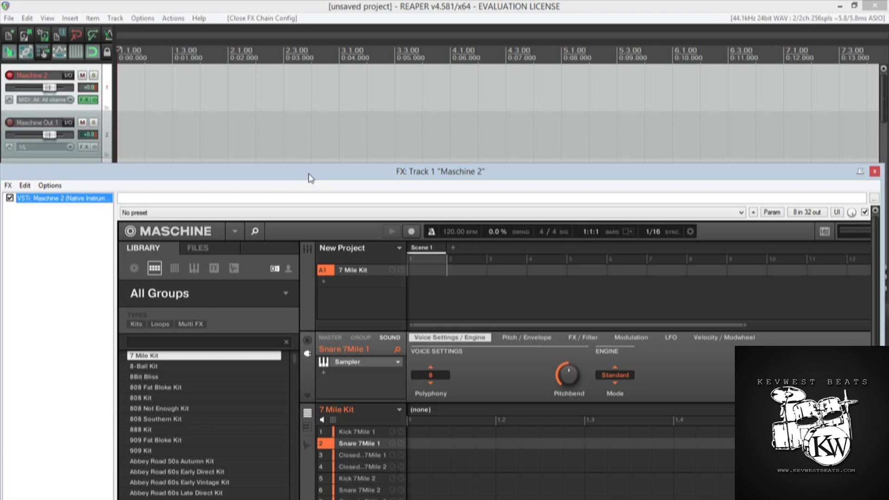
drag(310, 178, 314, 25)
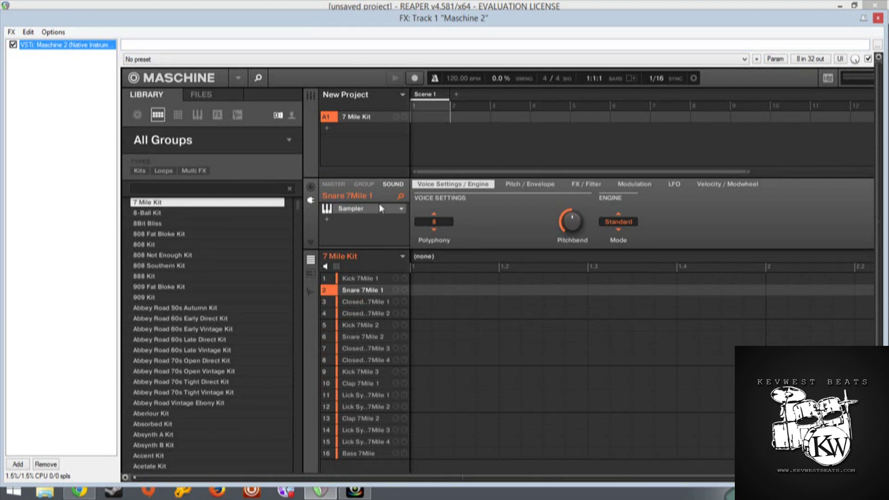
Switch between 7 Mile Kit group, master and Kick 7Mile 1 settings, ending on the group.
click(359, 184)
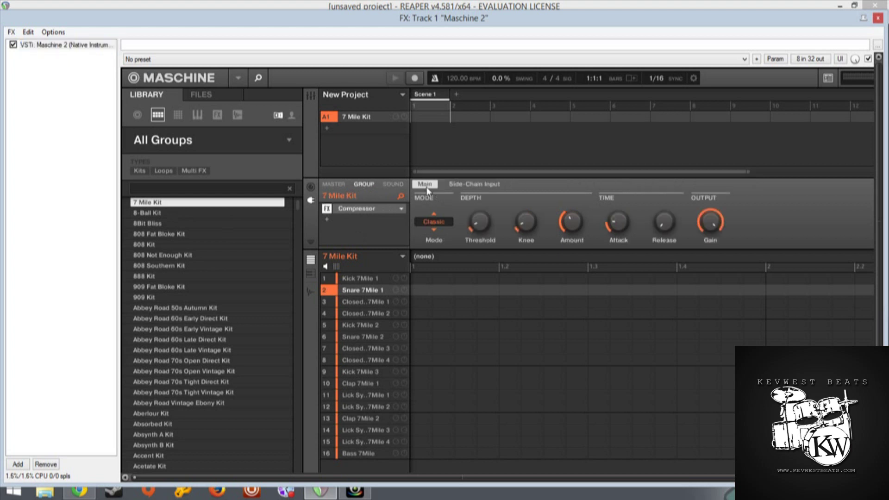
click(368, 279)
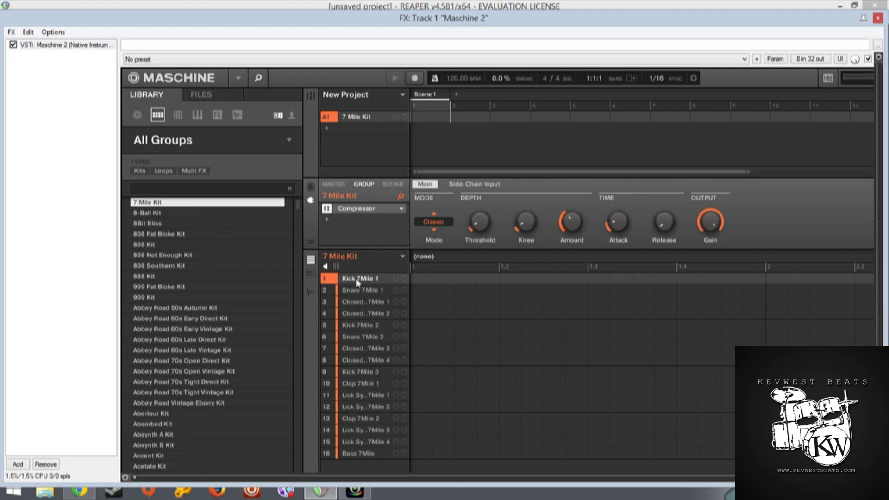
click(337, 185)
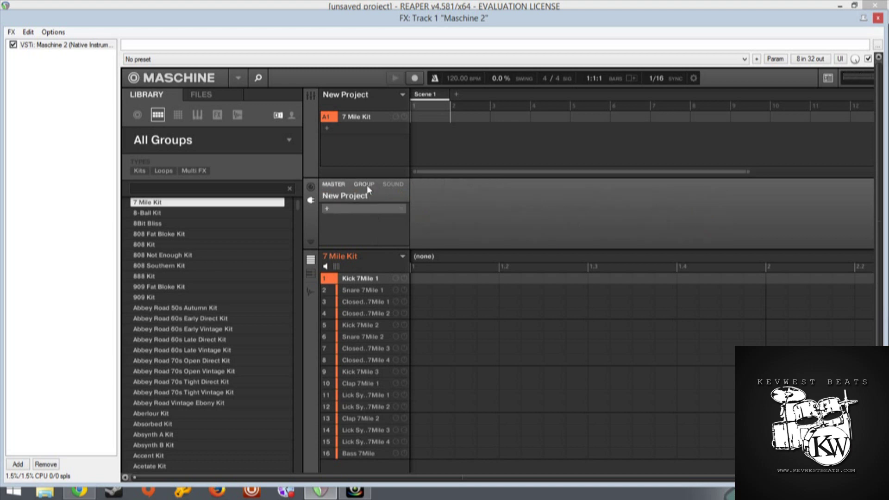
click(367, 185)
click(386, 184)
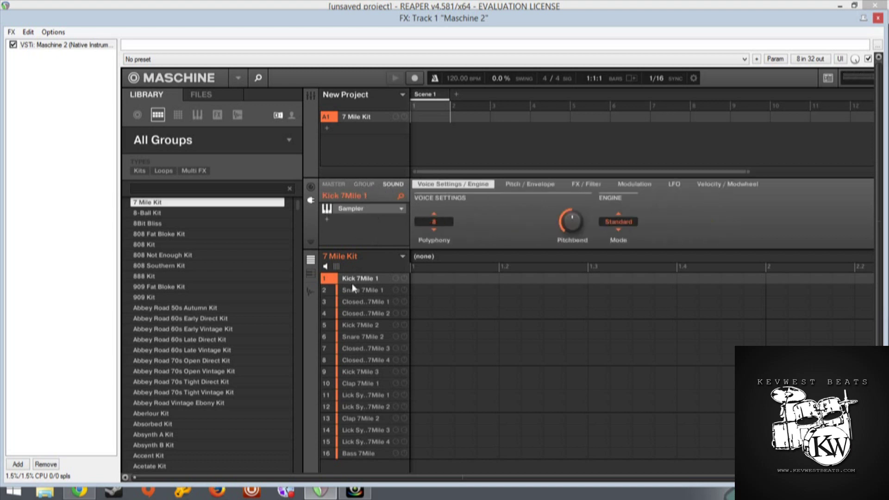
click(365, 185)
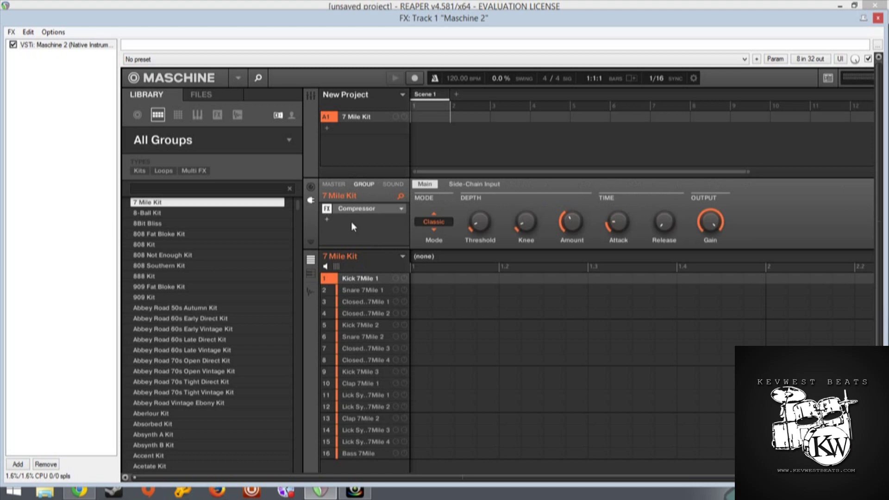
Show the 7 Mile Kit group's channel properties and its MIDI Input settings.
click(358, 227)
click(324, 241)
click(310, 187)
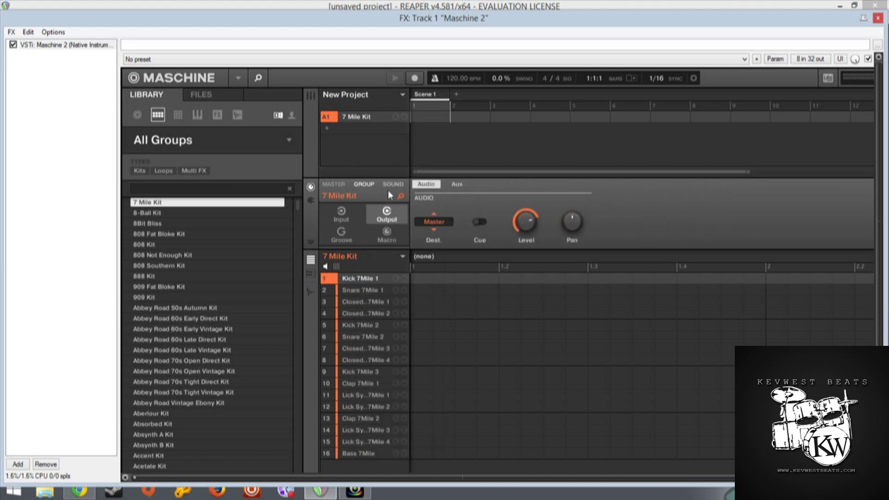
click(343, 216)
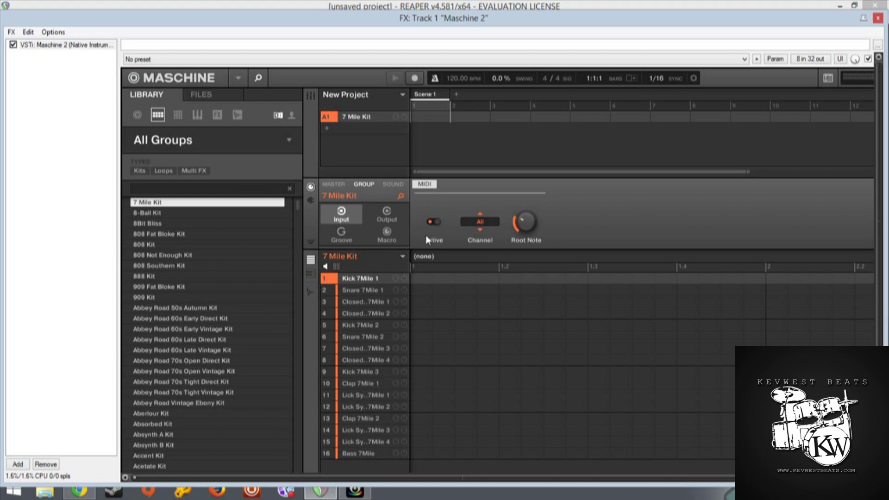
Scroll the group's Root Note knob down from C1 to C0.
mouse_move(525, 222)
scroll(525, 223, down, 1)
scroll(525, 222, down, 1)
scroll(526, 223, down, 3)
scroll(525, 223, down, 1)
scroll(525, 223, down, 5)
scroll(525, 222, down, 1)
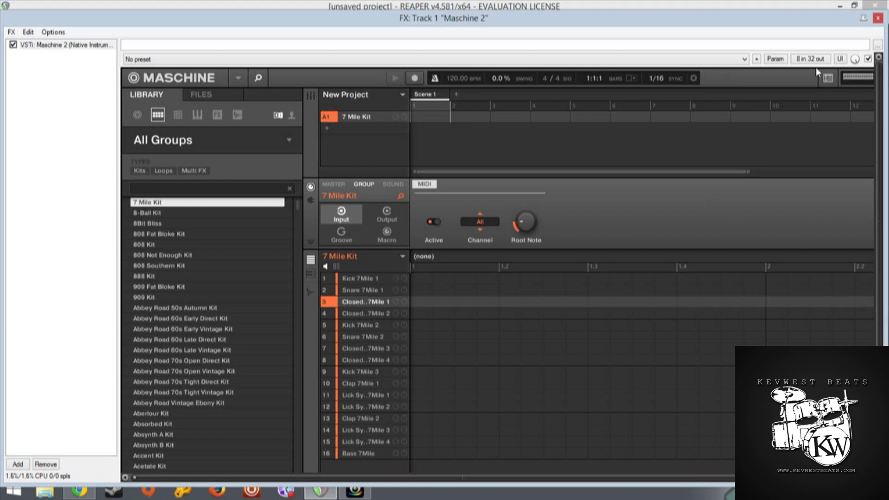
Close the Maschine window, record a MIDI take on the Maschine 2 track, and select the new item.
click(877, 18)
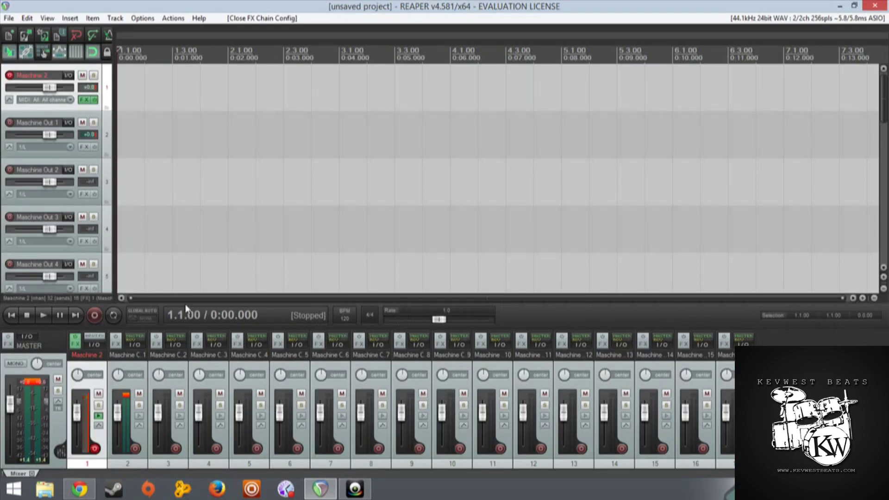
click(95, 315)
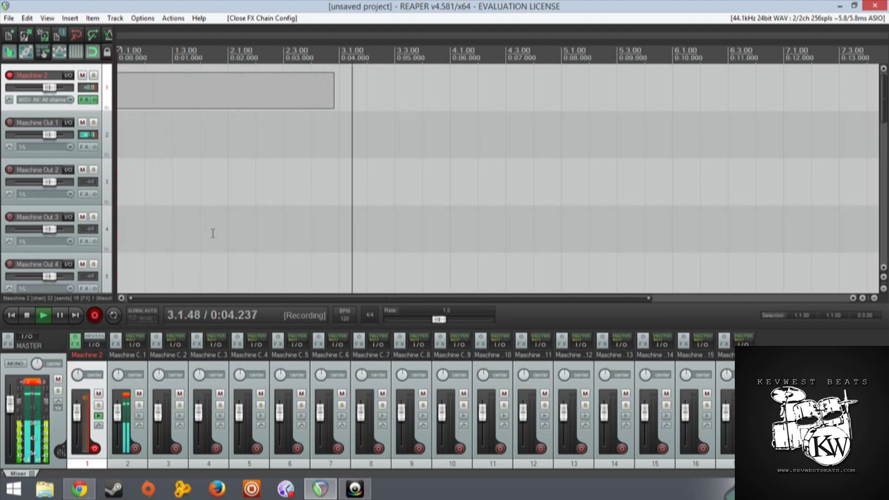
key(space)
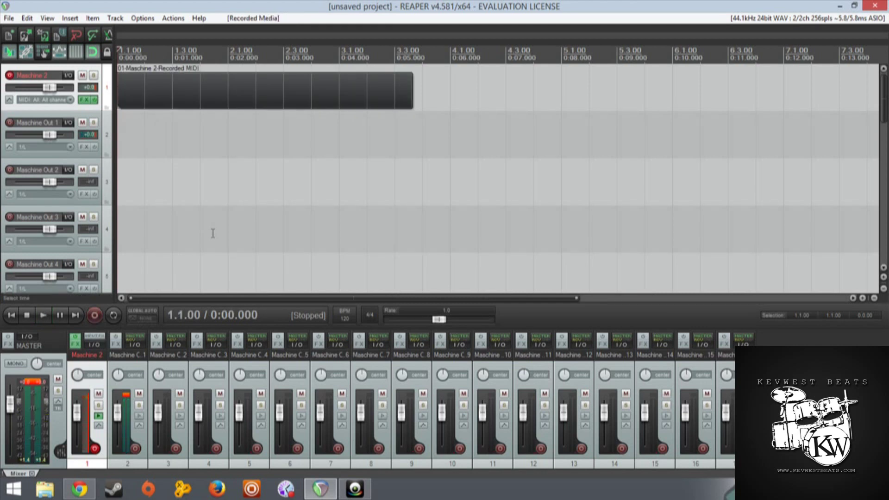
click(245, 95)
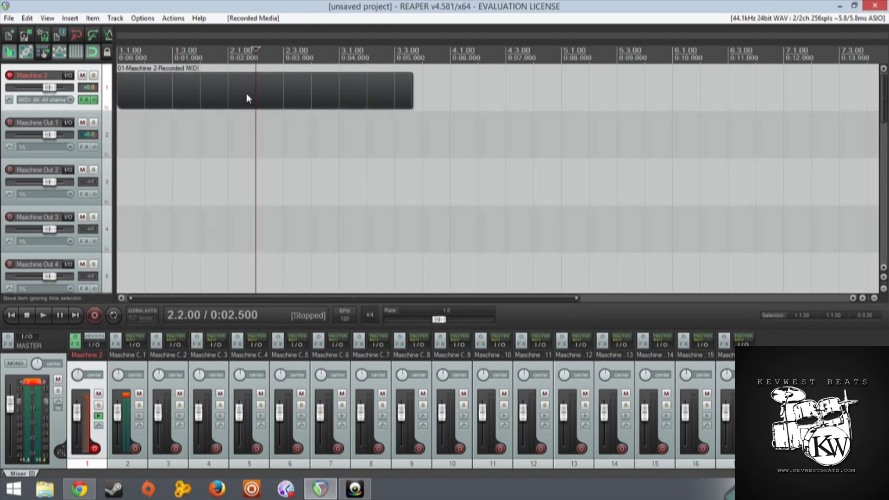
Remove the recorded MIDI item, return to project start, and start a new recording.
right_click(245, 95)
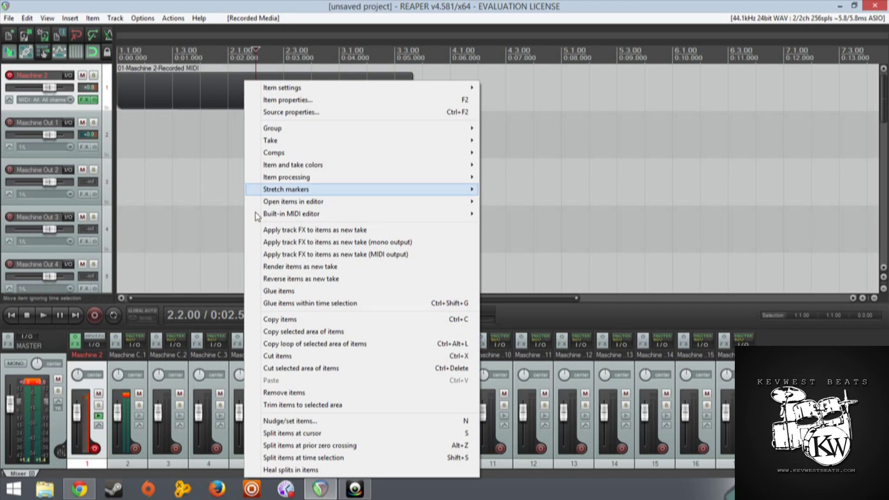
mouse_move(296, 188)
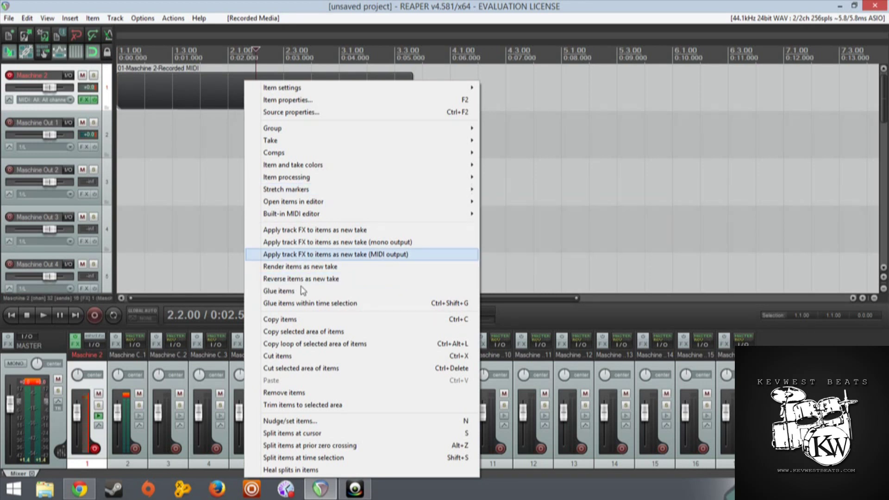
click(323, 393)
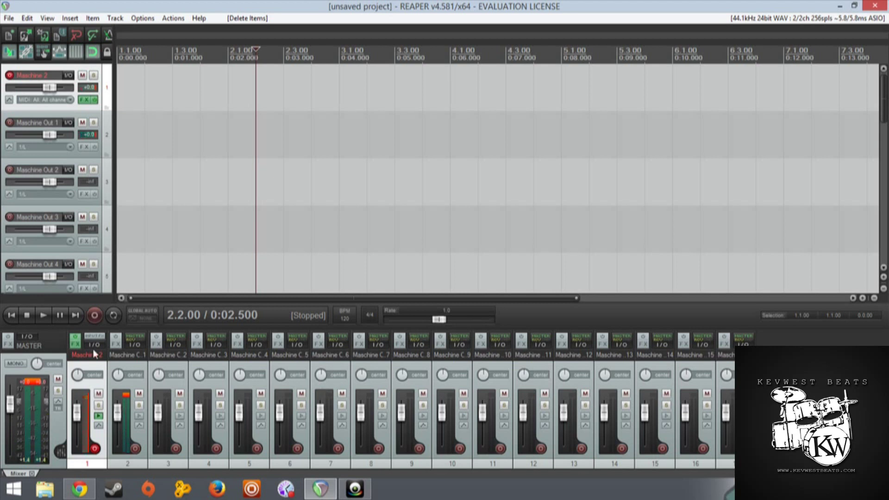
click(12, 315)
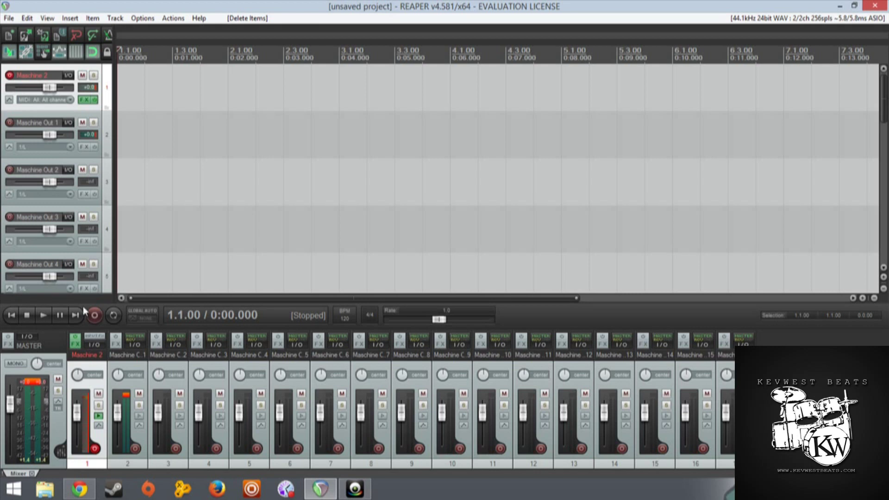
click(94, 315)
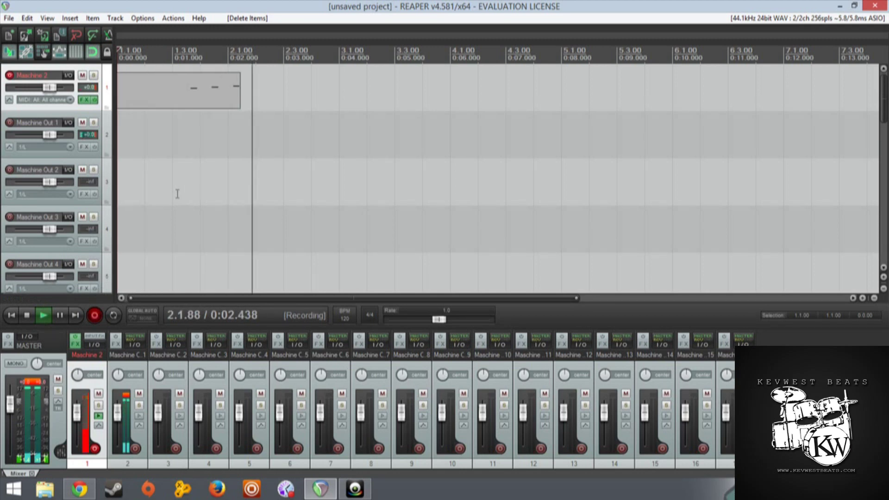
Stop the new recording, then play back the captured notes and stop.
key(space)
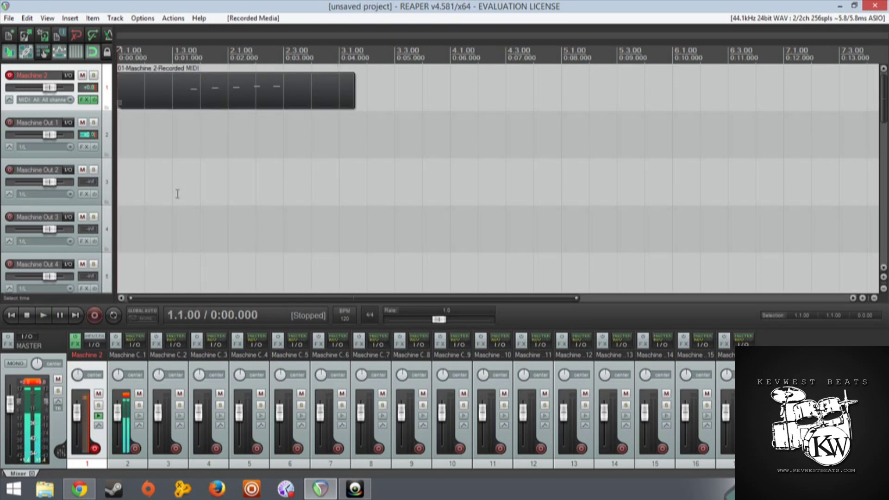
key(space)
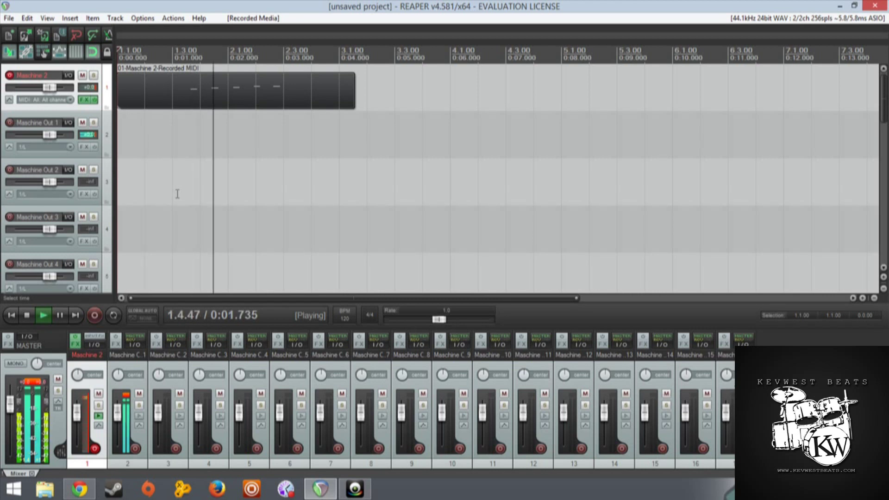
key(space)
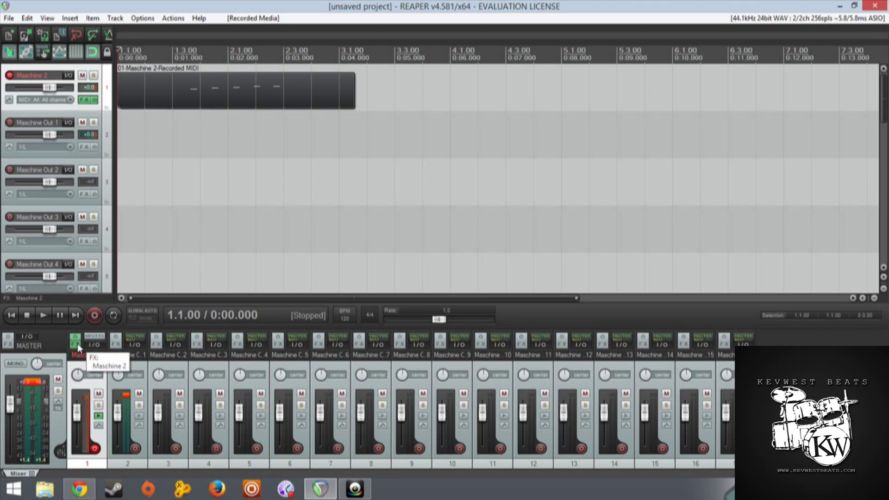
click(77, 344)
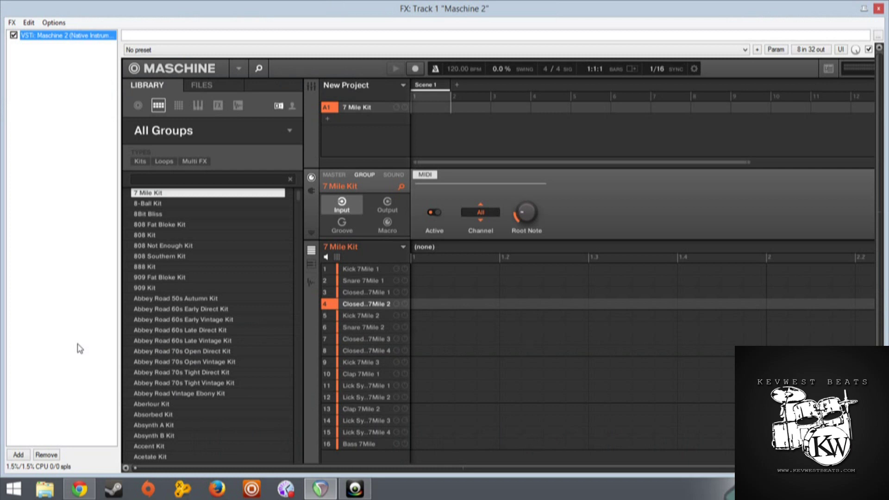
click(878, 9)
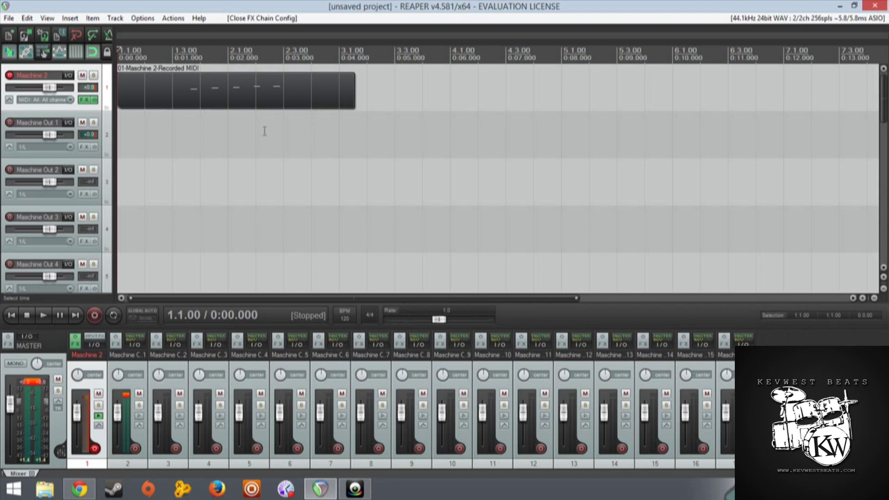